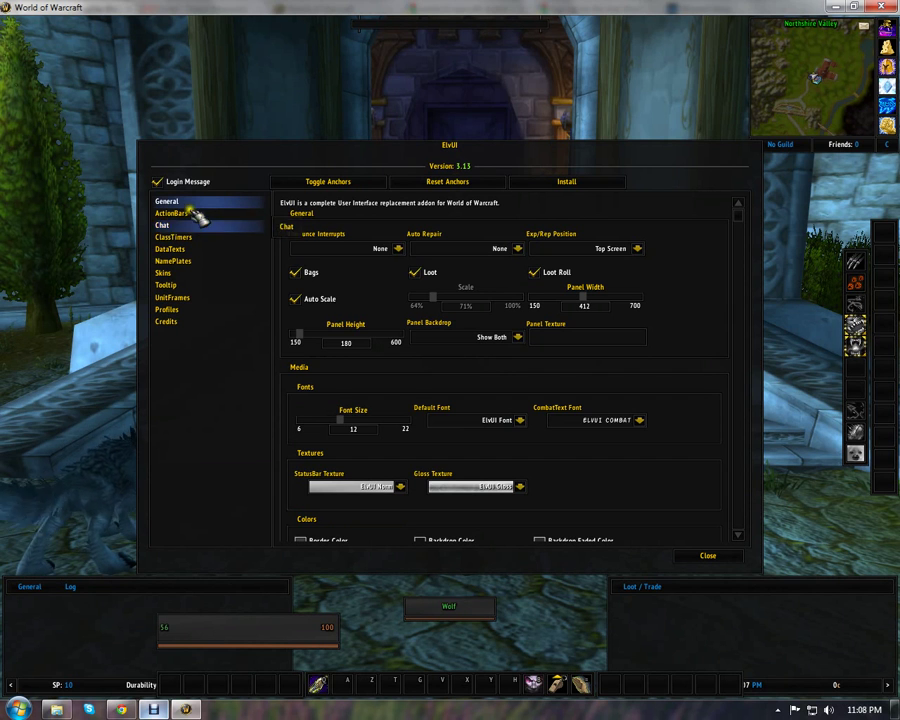
Unlock the ElvUI frame anchors so the interface frames can be repositioned
click(327, 185)
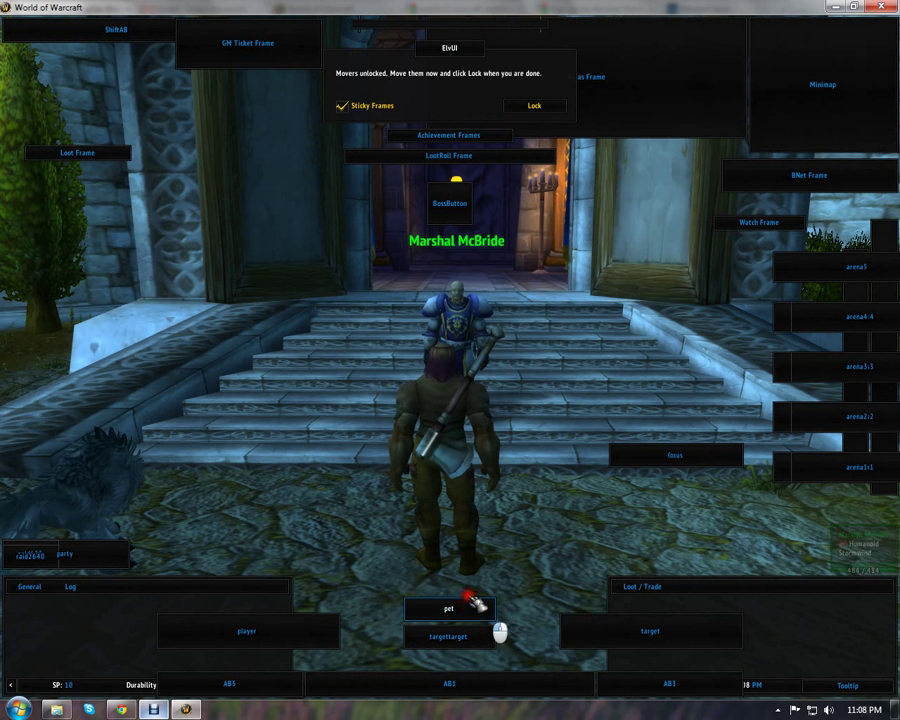
Try moving the pet frame around the screen, toggling Sticky Frames off and on, and return it above the targettarget frame
drag(470, 600, 455, 432)
click(342, 106)
click(343, 106)
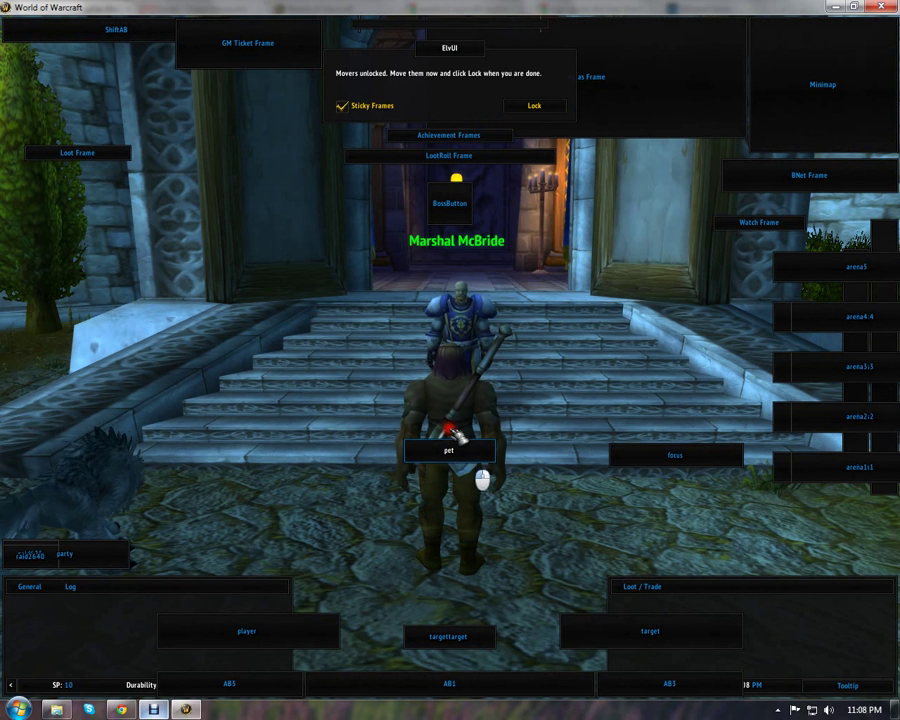
drag(435, 323, 442, 402)
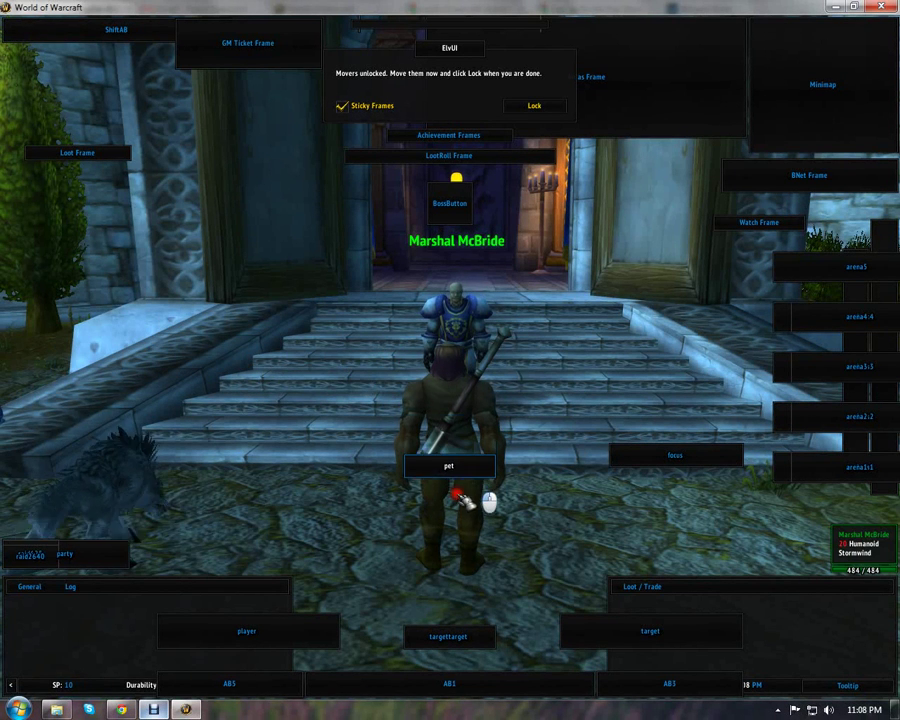
drag(460, 497, 746, 520)
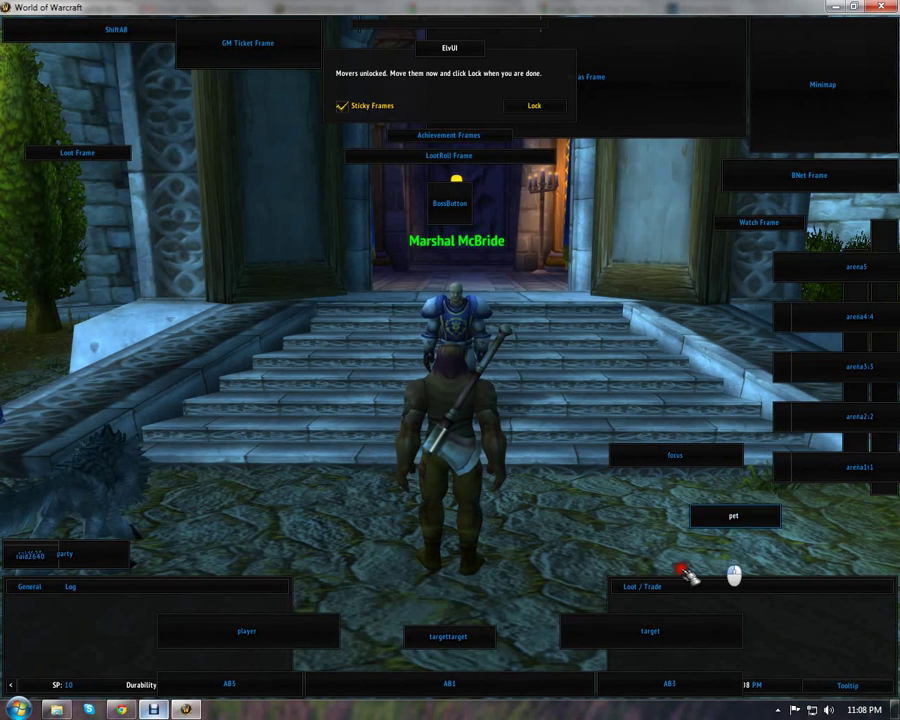
drag(688, 575, 451, 608)
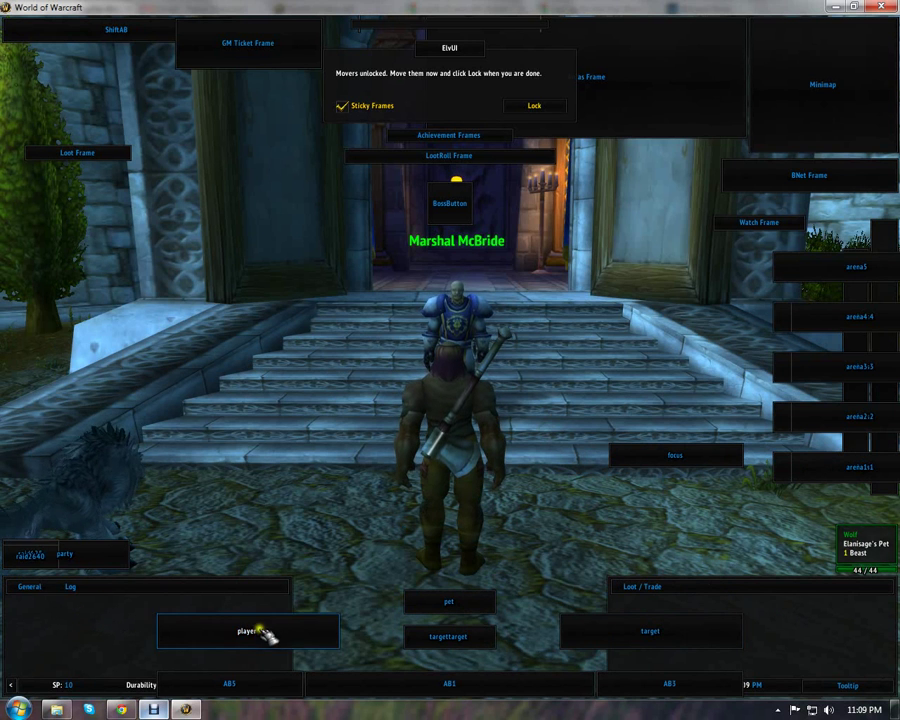
Raise the player and target frames above the two chat panels and centre the AB5 bar between them
drag(261, 627, 257, 543)
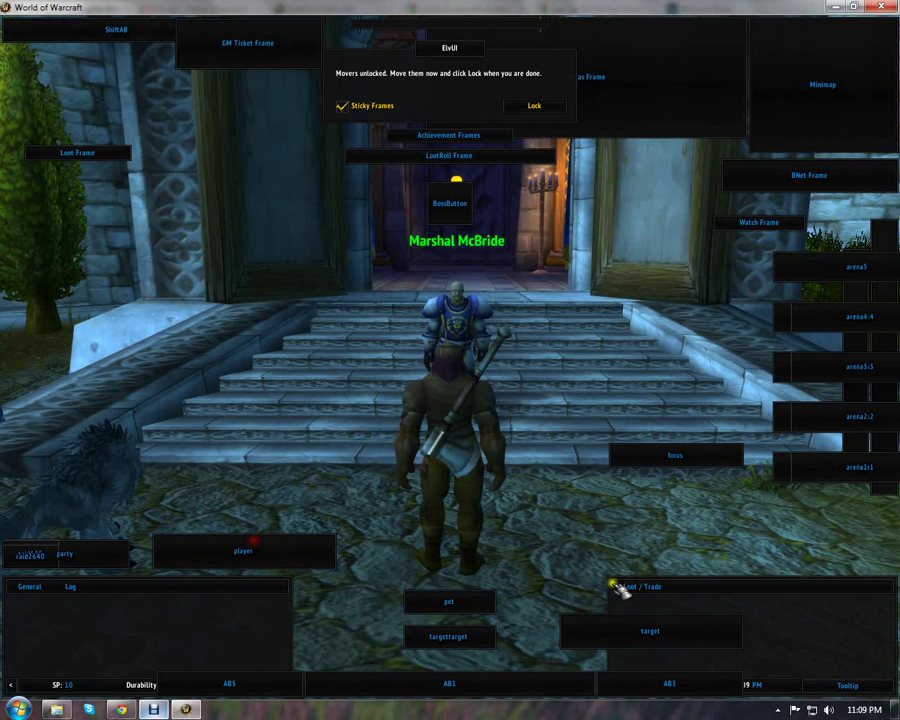
drag(640, 638, 627, 534)
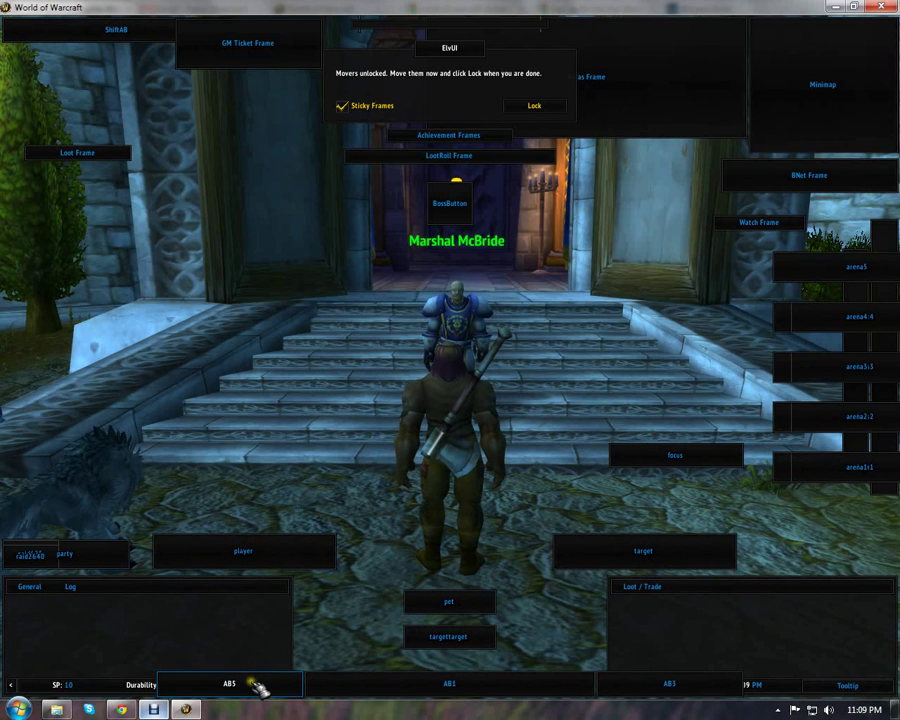
drag(258, 687, 476, 532)
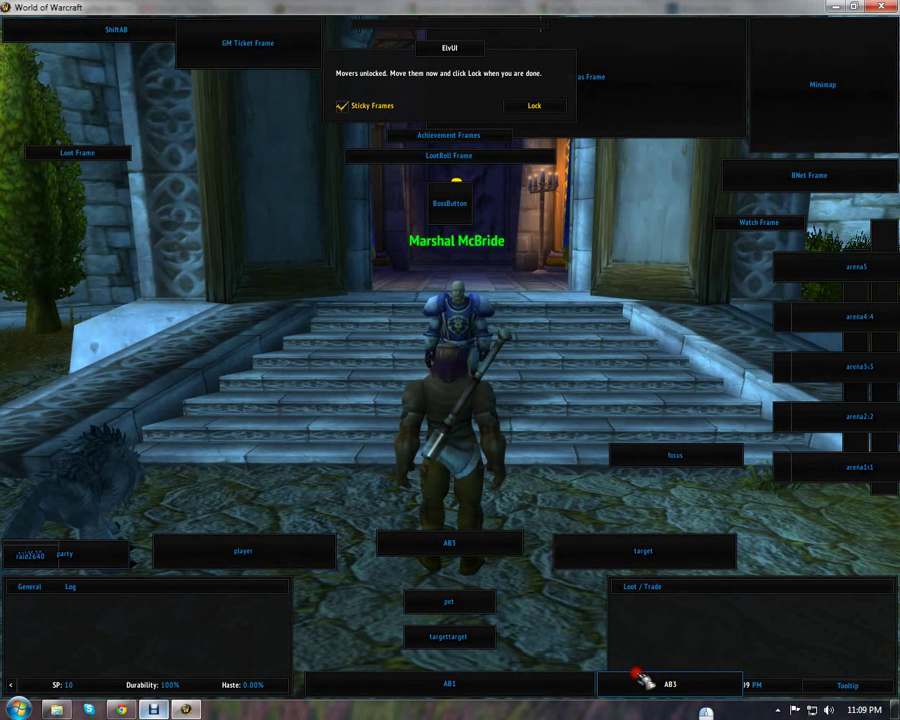
Stack the pet and targettarget frames below AB5 and centre the AB3 bar directly beneath them
drag(641, 680, 548, 633)
drag(462, 599, 460, 577)
drag(460, 631, 459, 600)
drag(526, 633, 414, 637)
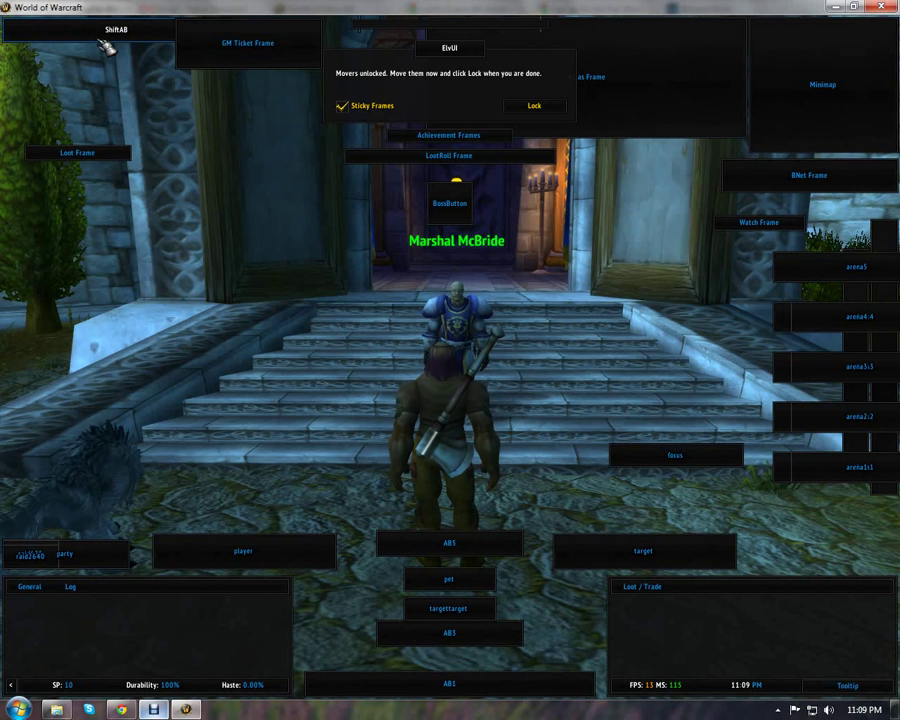
Move the ShiftAB bar from the screen corner to the centre, directly above AB5
drag(108, 45, 213, 327)
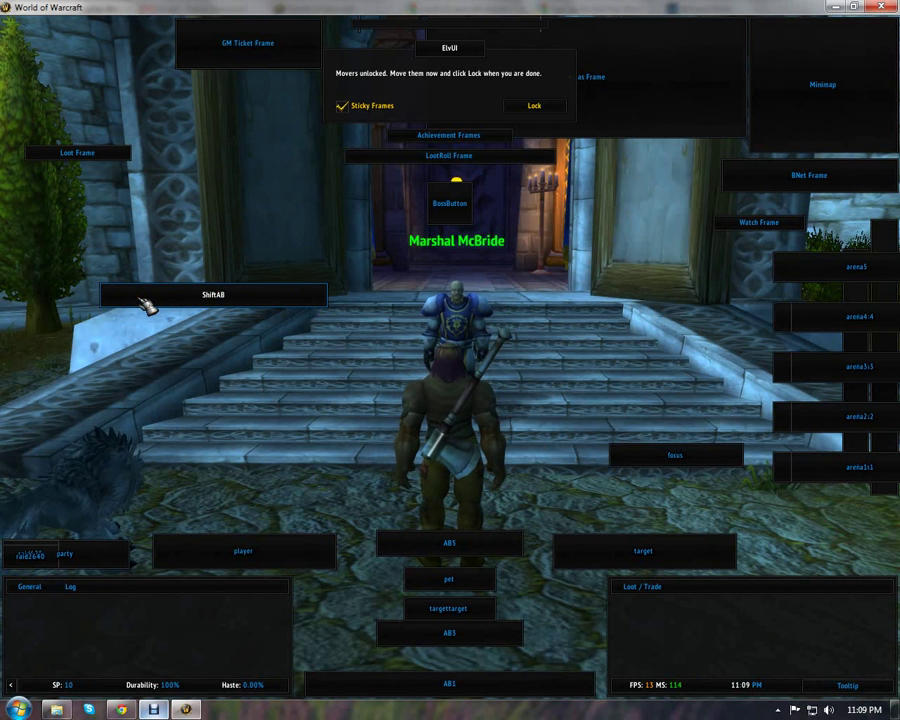
drag(225, 305, 422, 515)
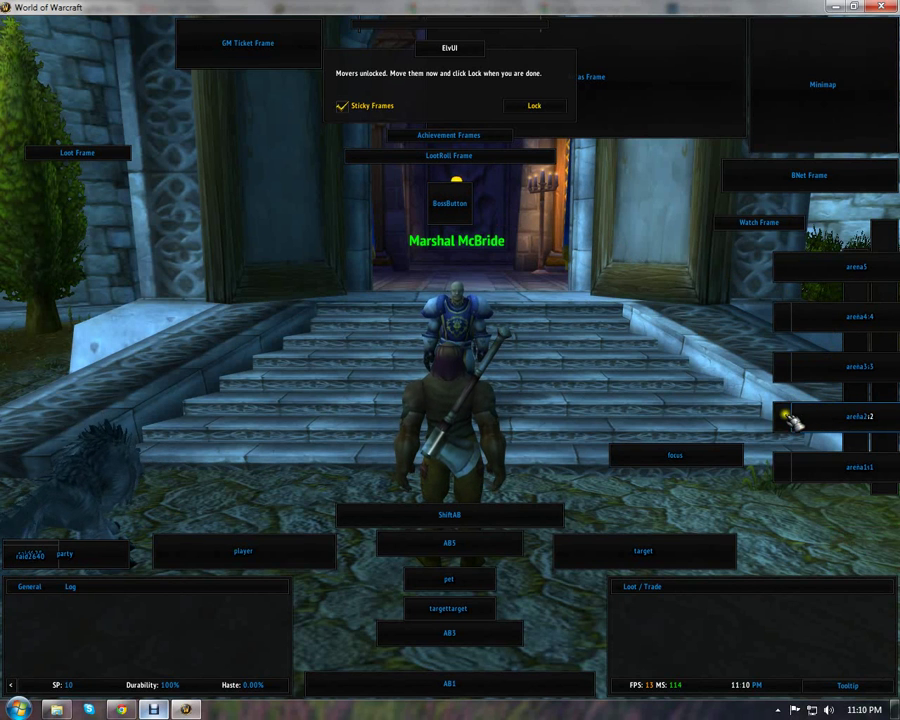
Place the focus frame above the target frame and stack the overlapping boss and arena frames 1 to 3 above it
drag(800, 416, 665, 410)
drag(650, 456, 640, 518)
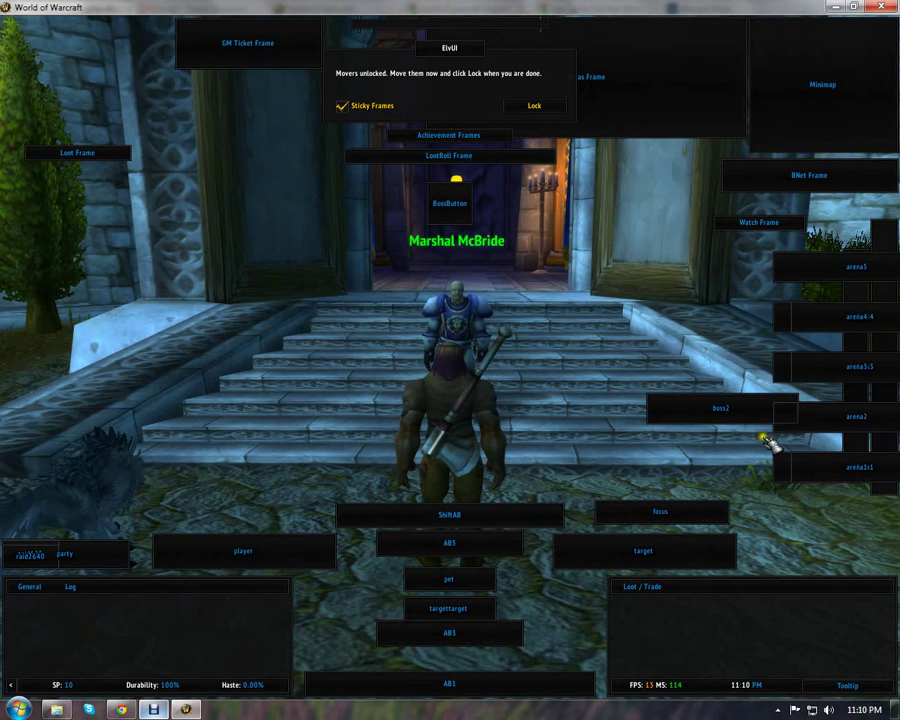
drag(806, 465, 629, 462)
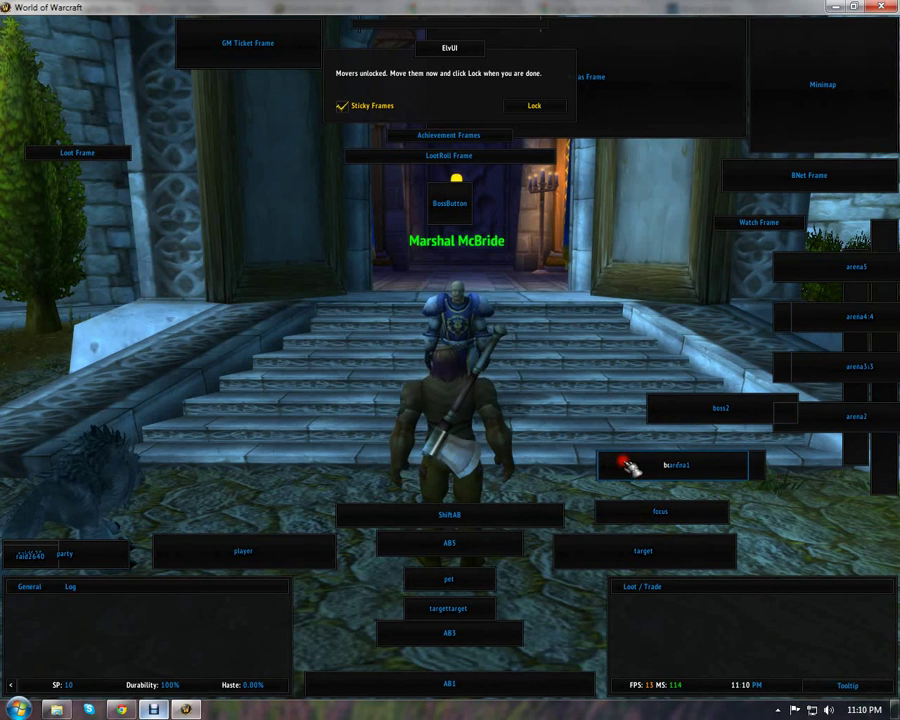
mouse_move(649, 418)
mouse_down()
mouse_move(645, 442)
mouse_move(634, 435)
mouse_move(635, 427)
mouse_move(646, 443)
mouse_up()
drag(790, 414, 636, 430)
drag(788, 370, 630, 398)
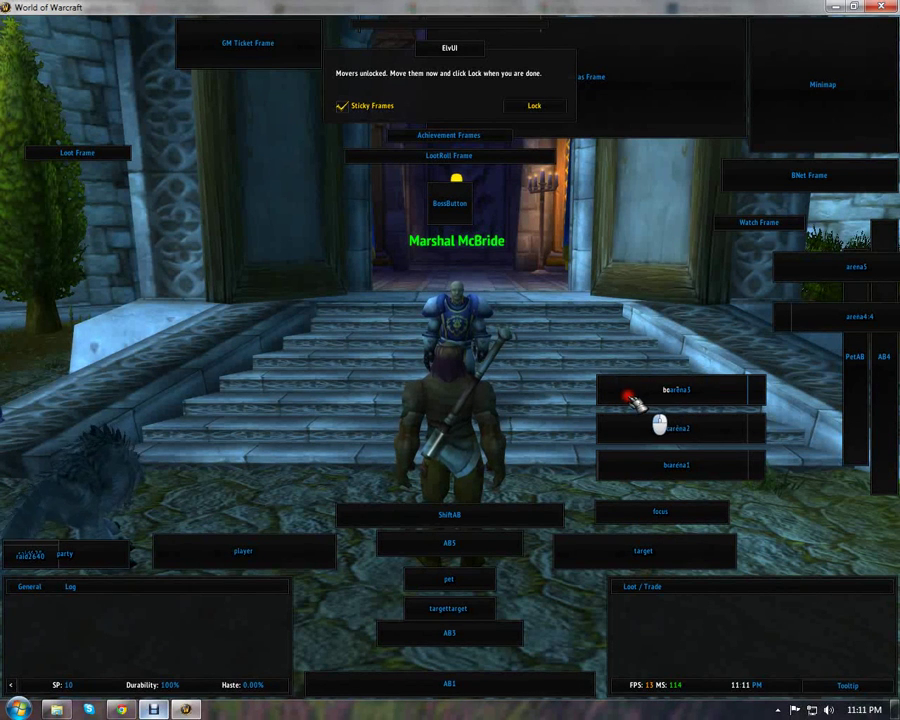
Align the arena4 and boss4 frames over each other above the third pair, disabling Sticky Frames for the fine placement
drag(800, 323, 621, 357)
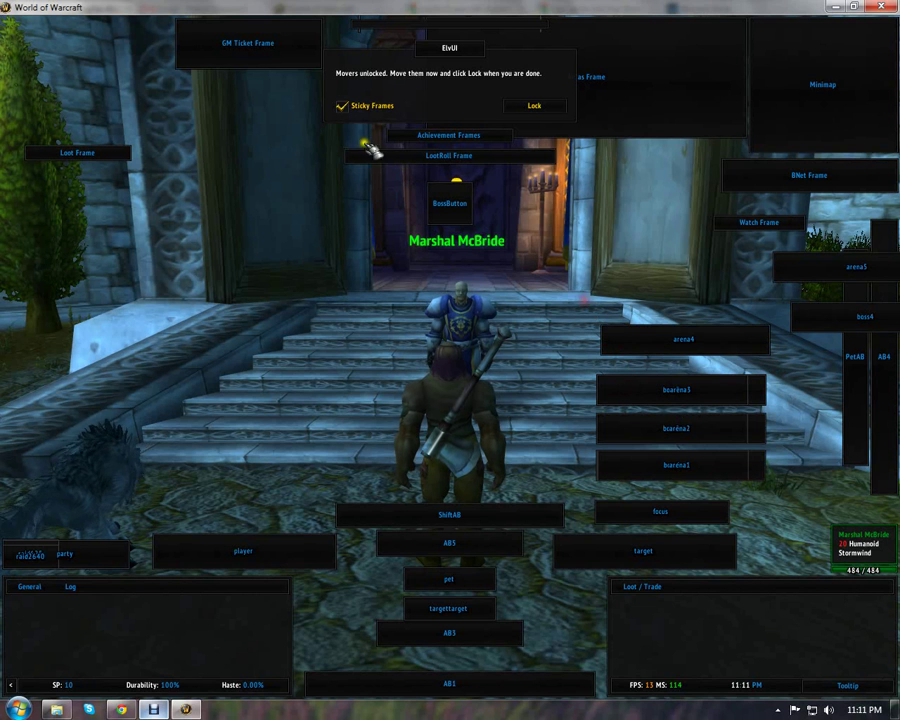
click(343, 106)
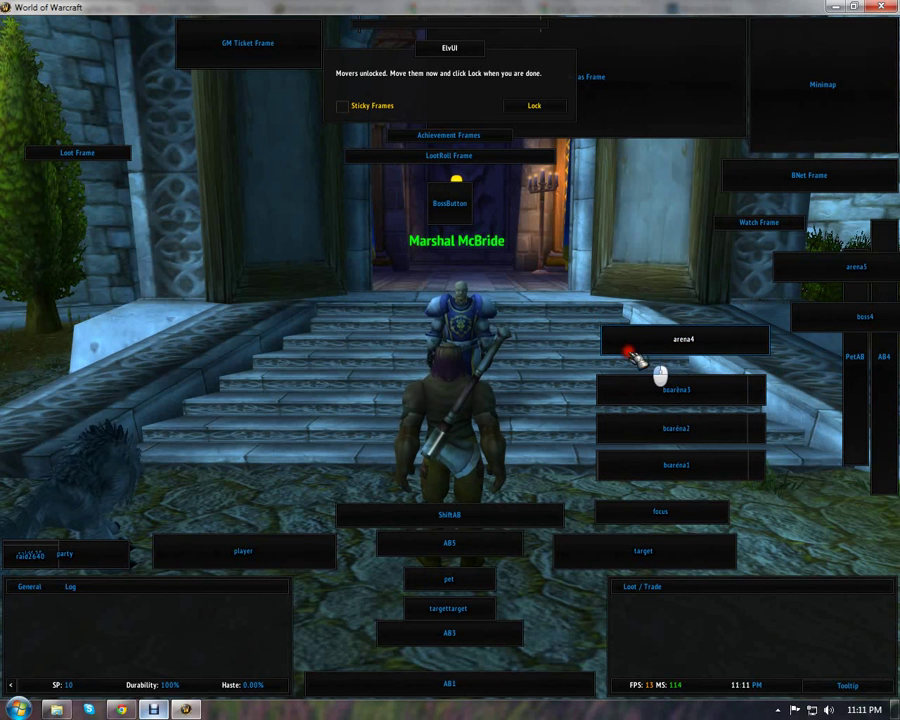
drag(628, 355, 624, 357)
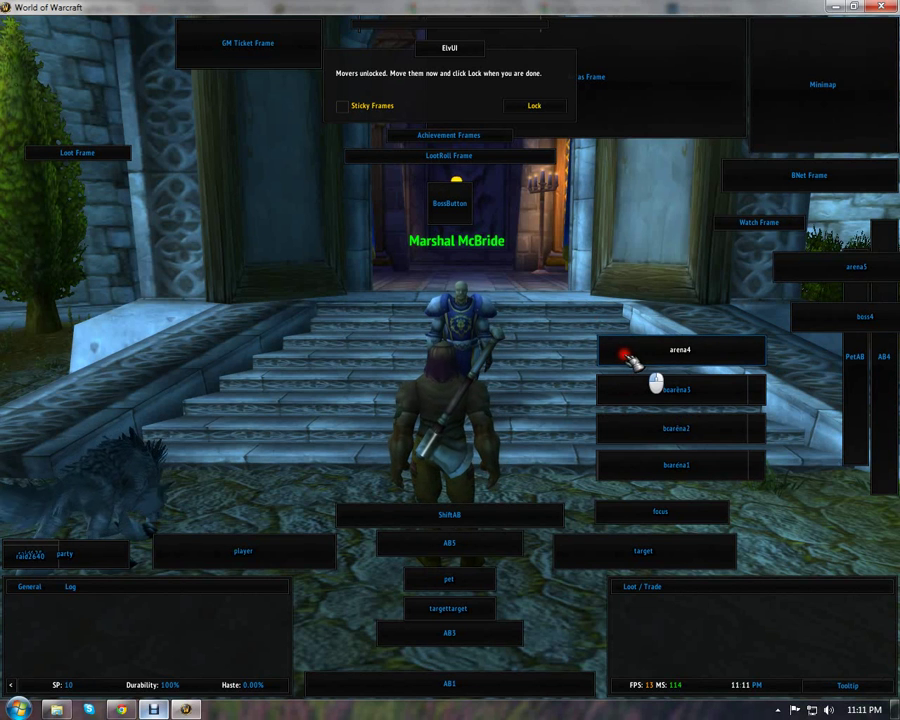
click(340, 107)
drag(818, 337, 637, 354)
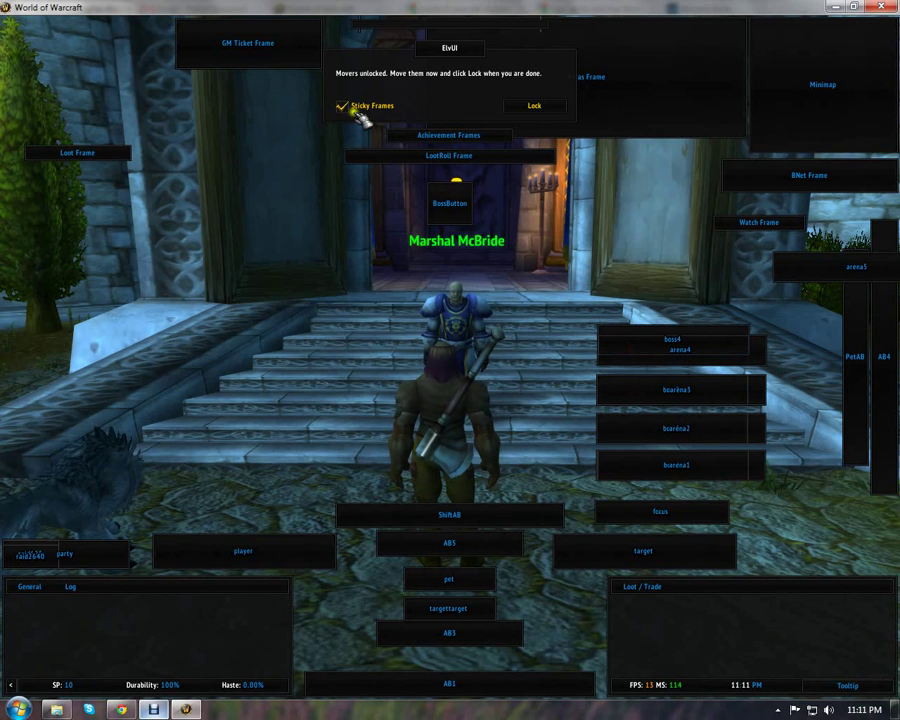
click(342, 106)
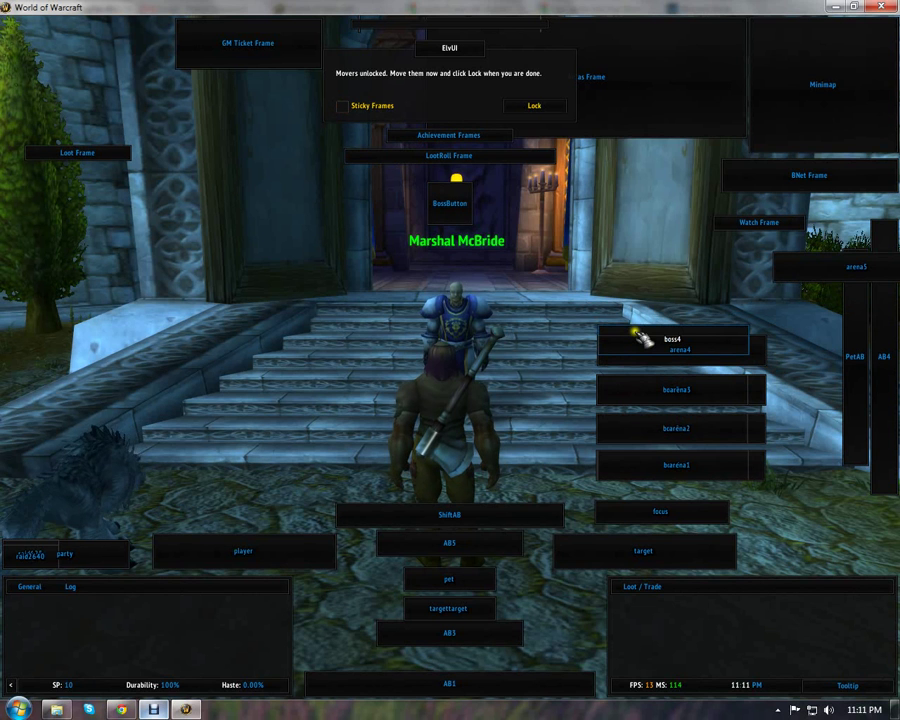
drag(637, 336, 636, 345)
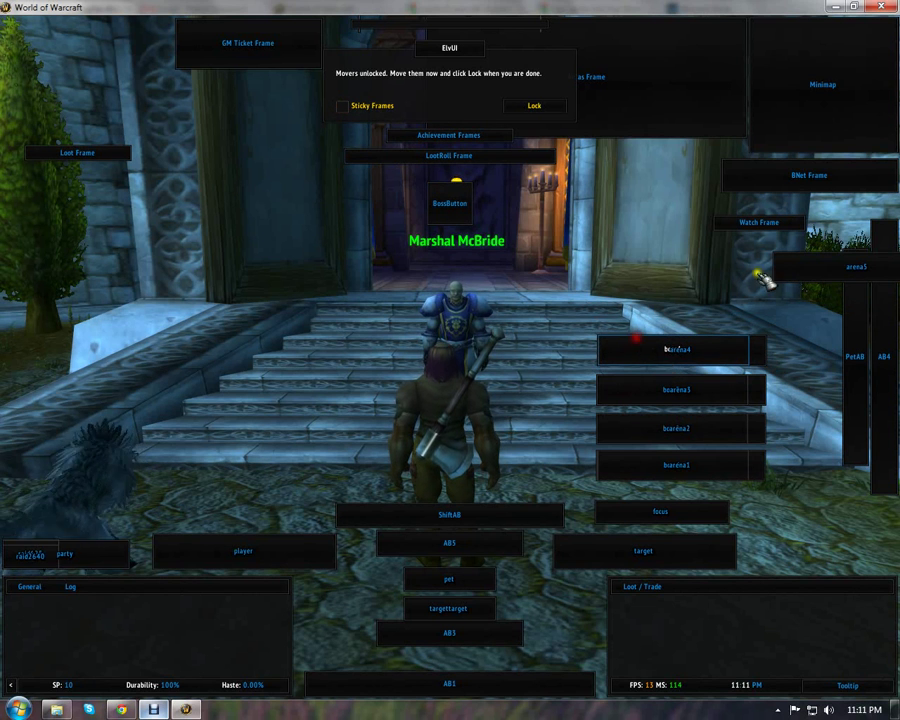
Place the arena5 frame at the top of the boss and arena stack and re-enable Sticky Frames
drag(790, 258, 636, 309)
click(342, 105)
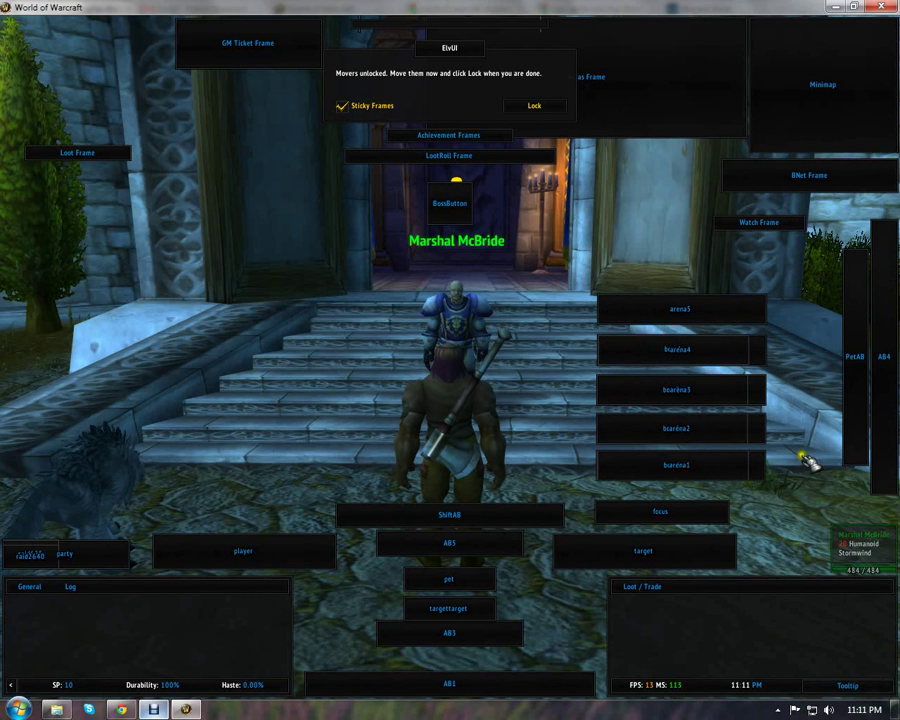
Lock the frame movers to finish the layout and close the ElvUI settings window
mouse_move(884, 360)
mouse_down()
mouse_move(836, 358)
mouse_move(836, 378)
mouse_move(885, 380)
mouse_up()
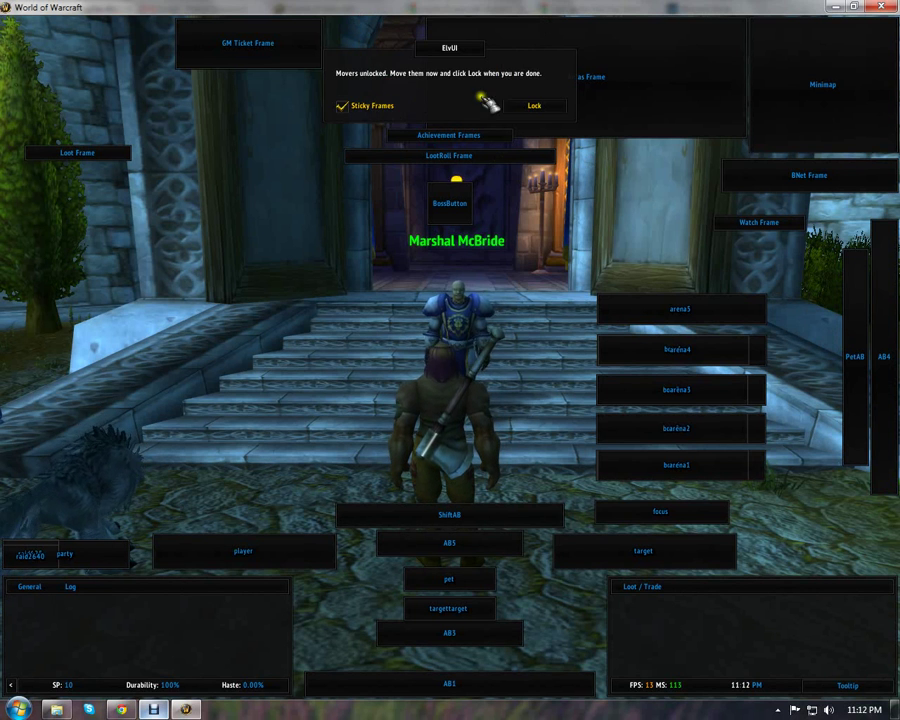
click(533, 107)
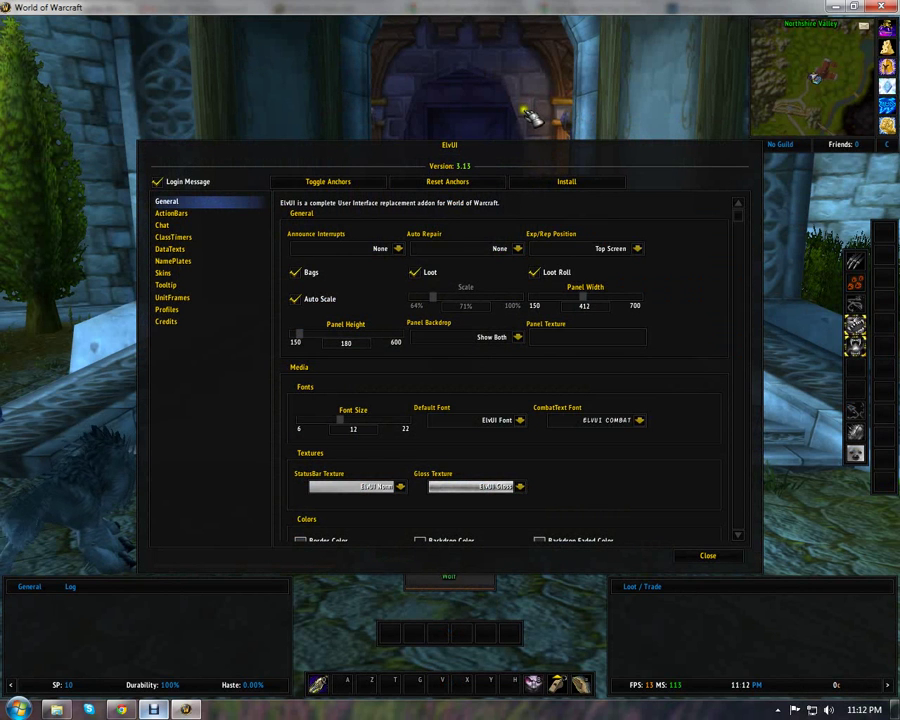
click(707, 557)
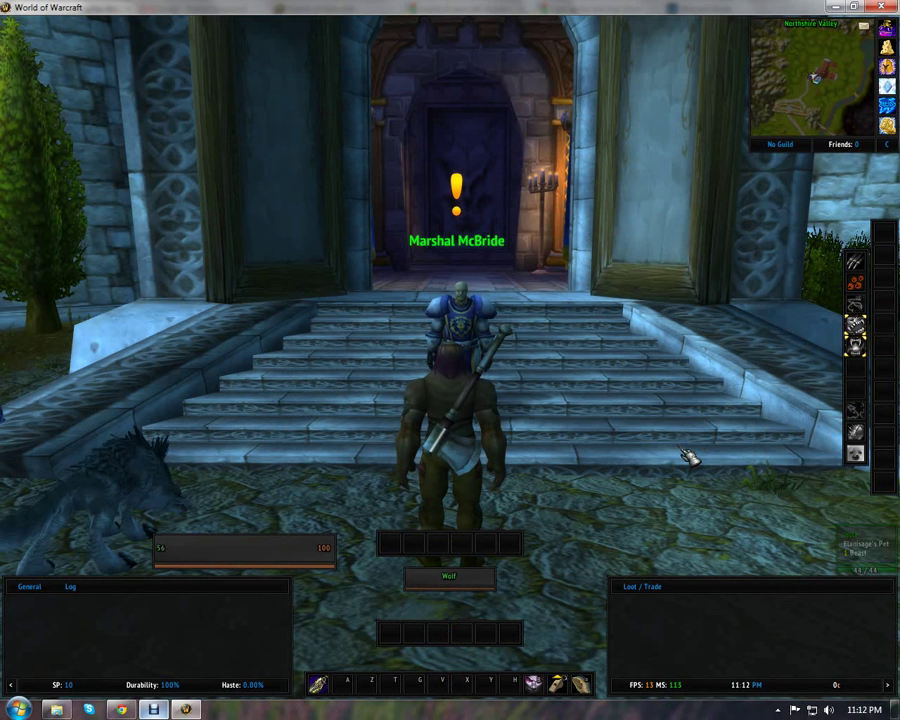
Reopen the ElvUI settings, view the Credits page, and close the window again
click(887, 148)
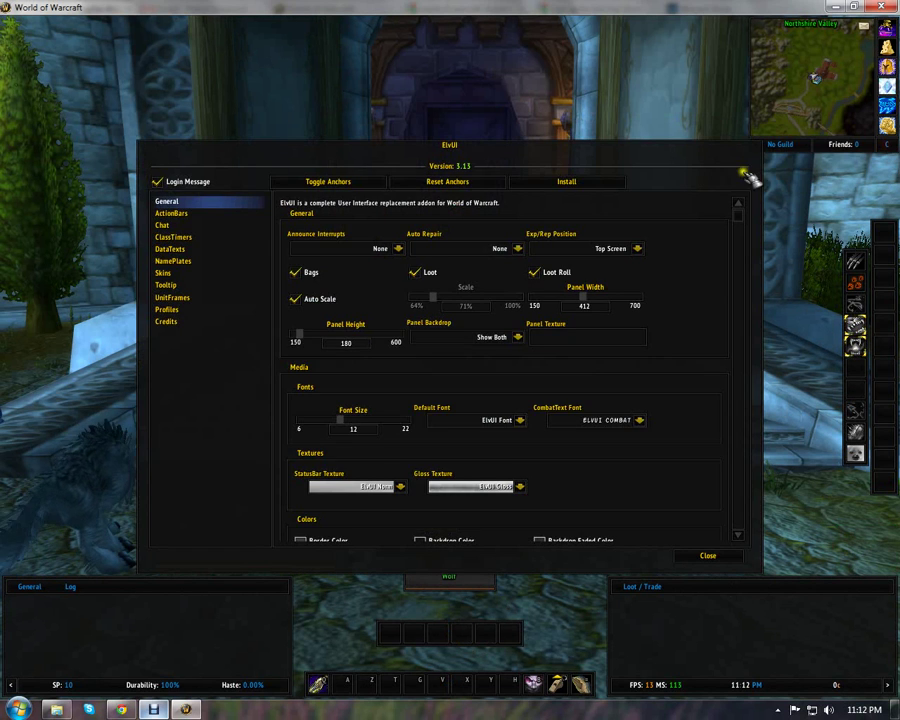
click(172, 325)
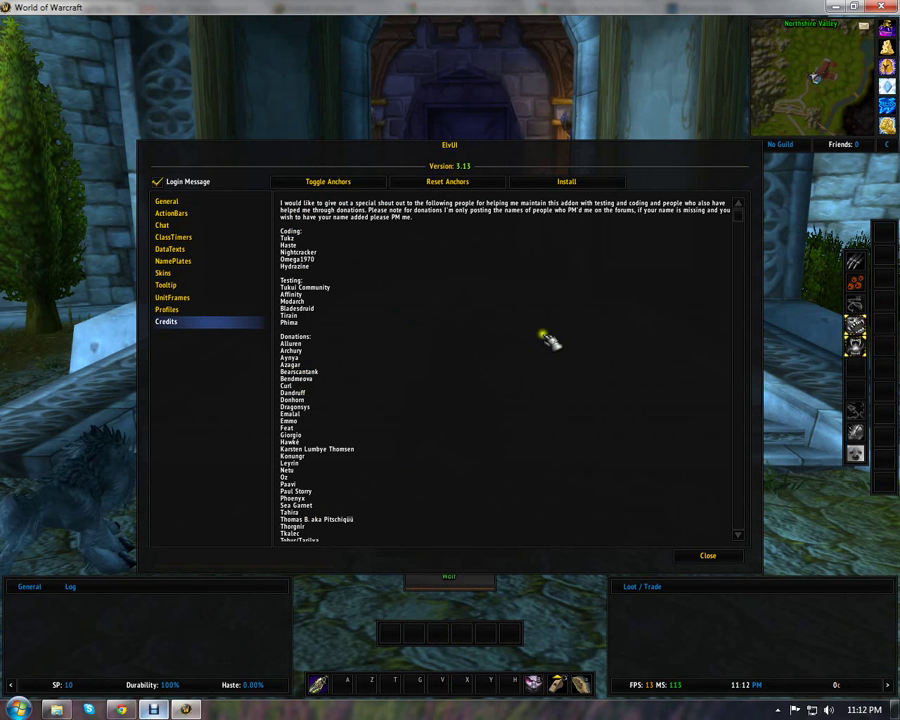
click(713, 557)
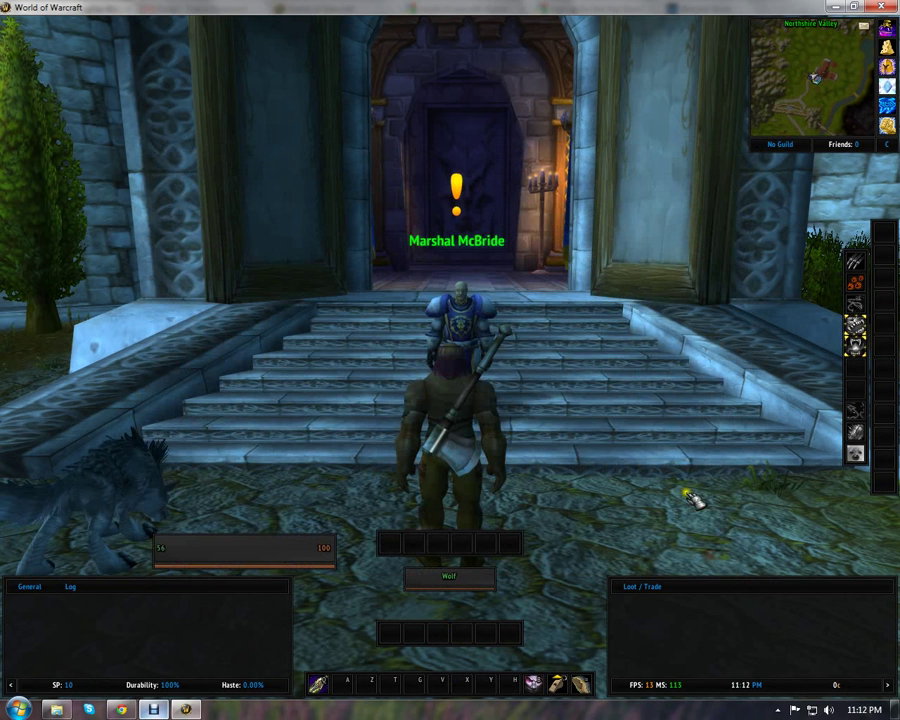